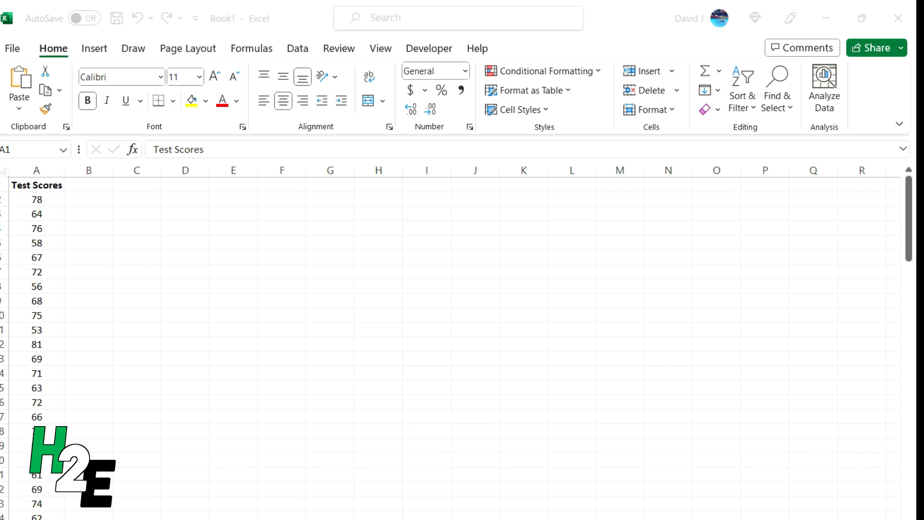
# Insert a histogram of the Test Scores column and enlarge it to span about columns C to M.
pyautogui.click(27, 186)
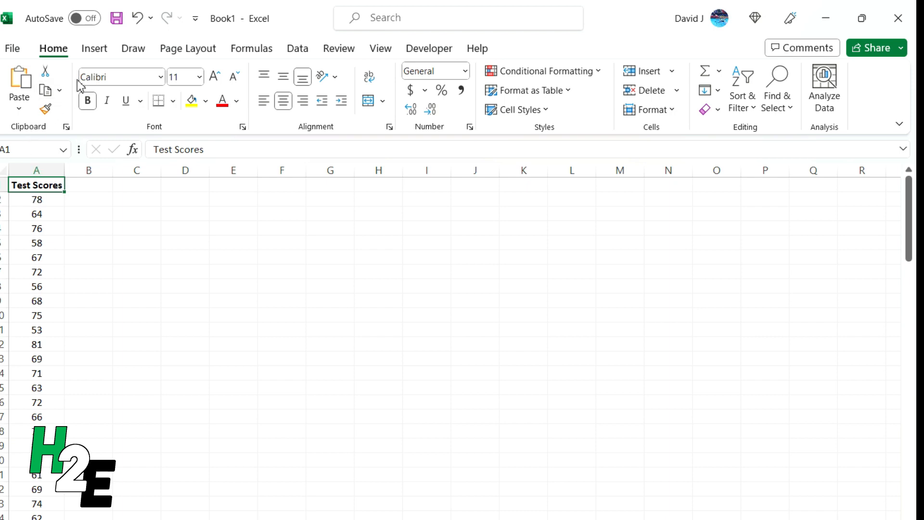
pyautogui.click(96, 49)
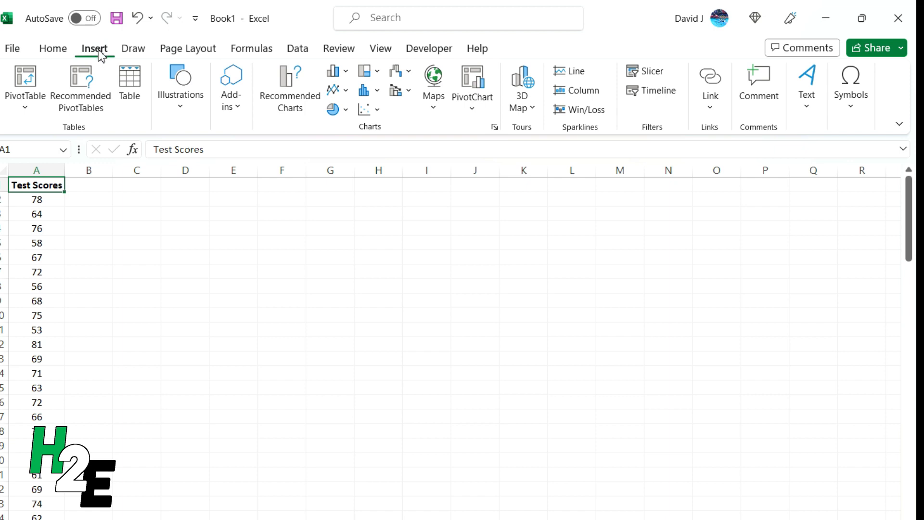
pyautogui.click(494, 127)
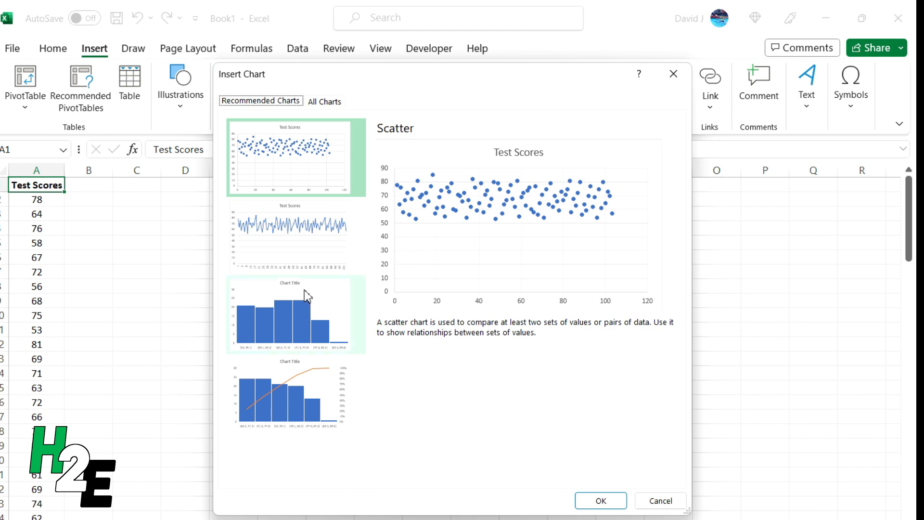
pyautogui.click(324, 102)
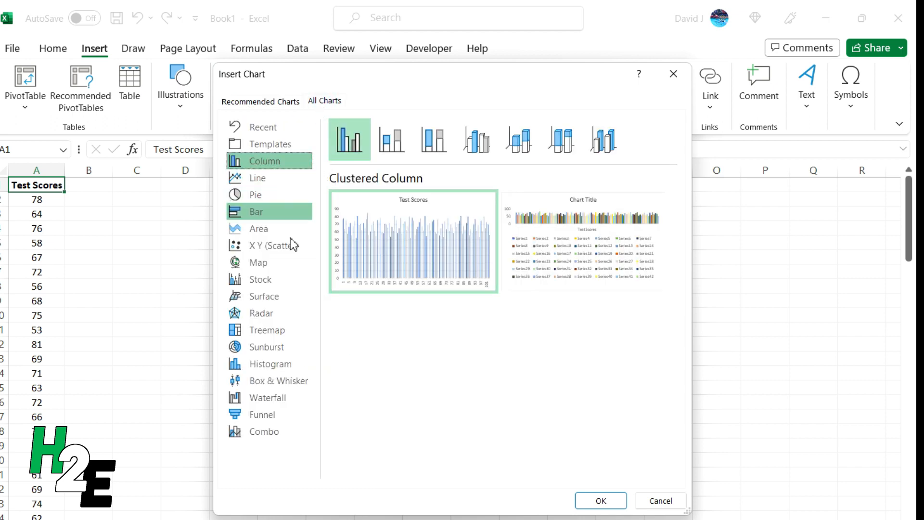
pyautogui.click(282, 367)
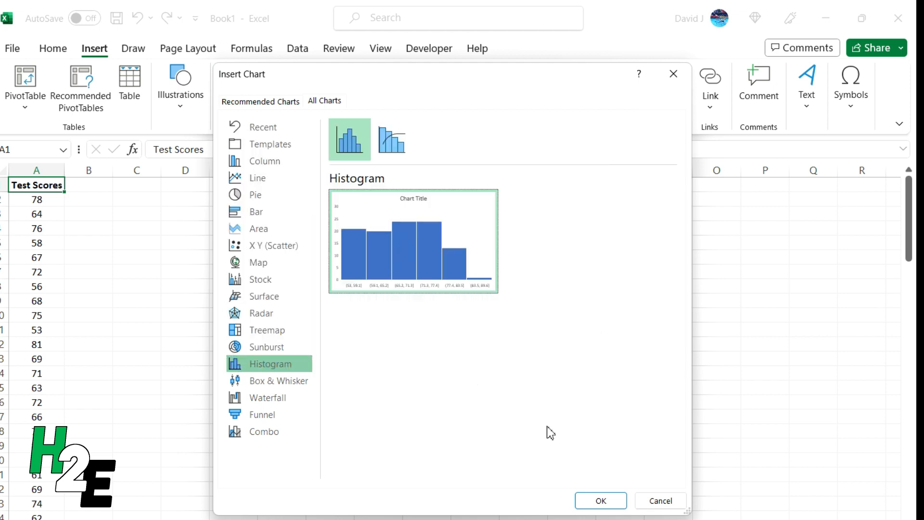
pyautogui.click(608, 499)
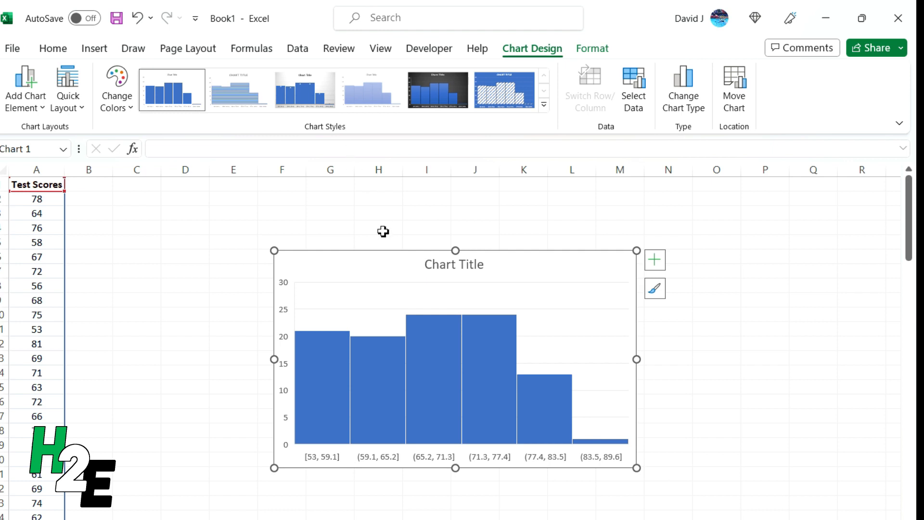
pyautogui.moveTo(384, 258); pyautogui.dragTo(256, 209)
pyautogui.moveTo(507, 418); pyautogui.dragTo(634, 473)
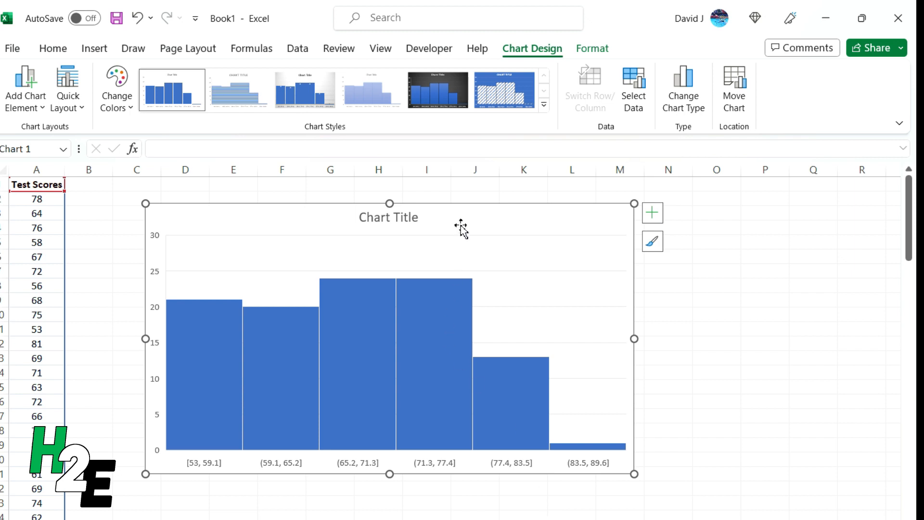
# Open the formatting options for the histogram's horizontal axis and set its number of bins to 5.
pyautogui.rightClick(365, 461)
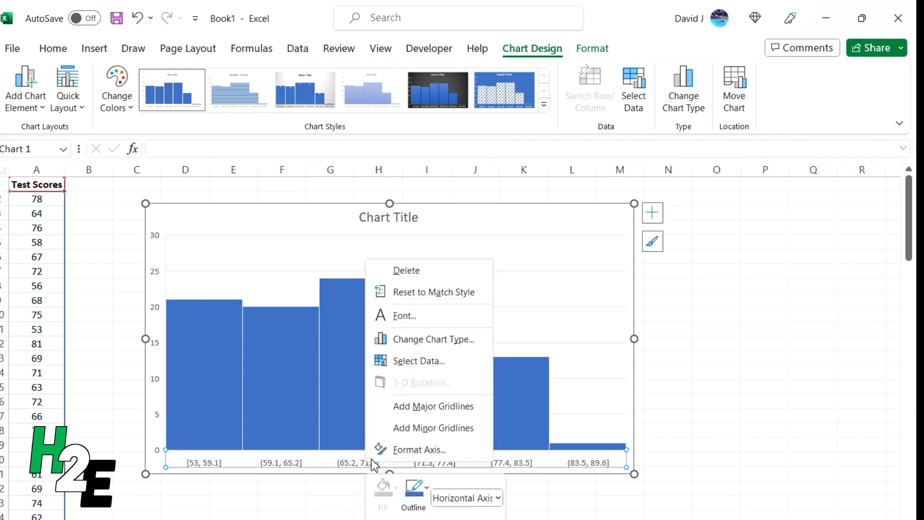
pyautogui.click(396, 448)
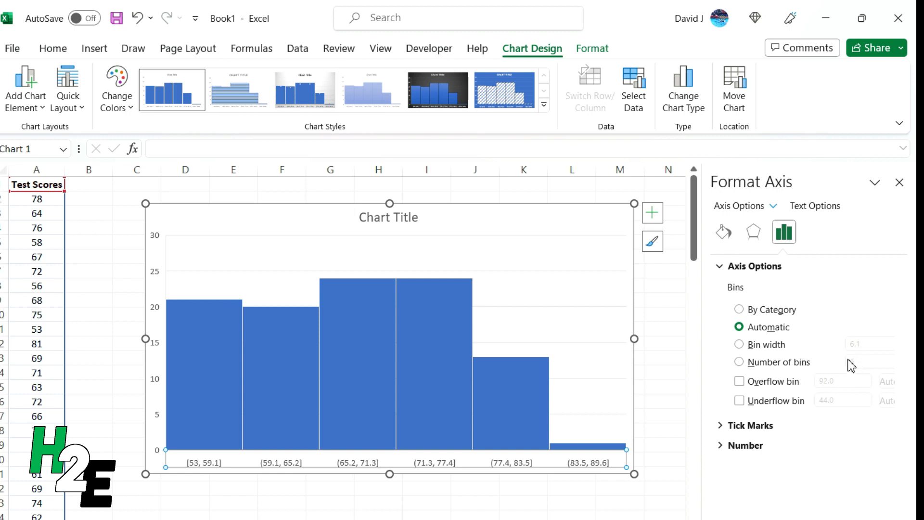
pyautogui.click(763, 363)
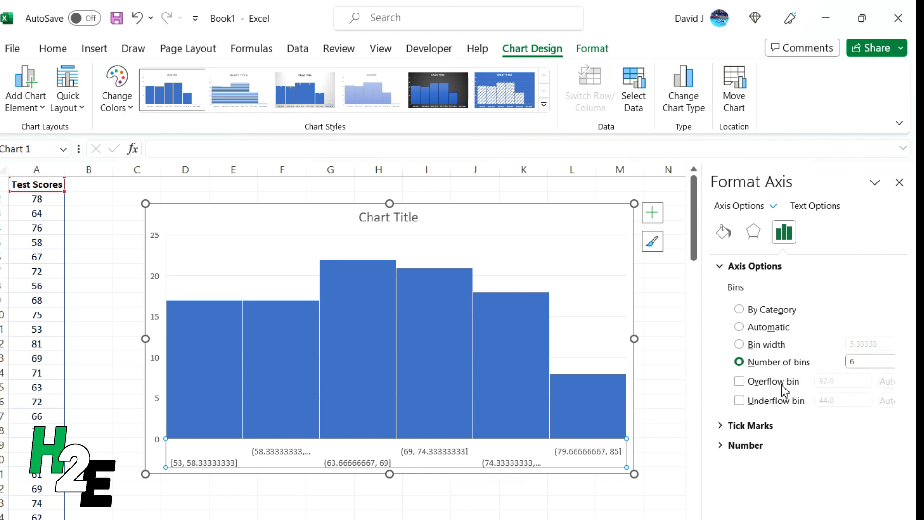
pyautogui.click(868, 363)
pyautogui.press('BackSpace')
pyautogui.write('5')
pyautogui.press('Return')
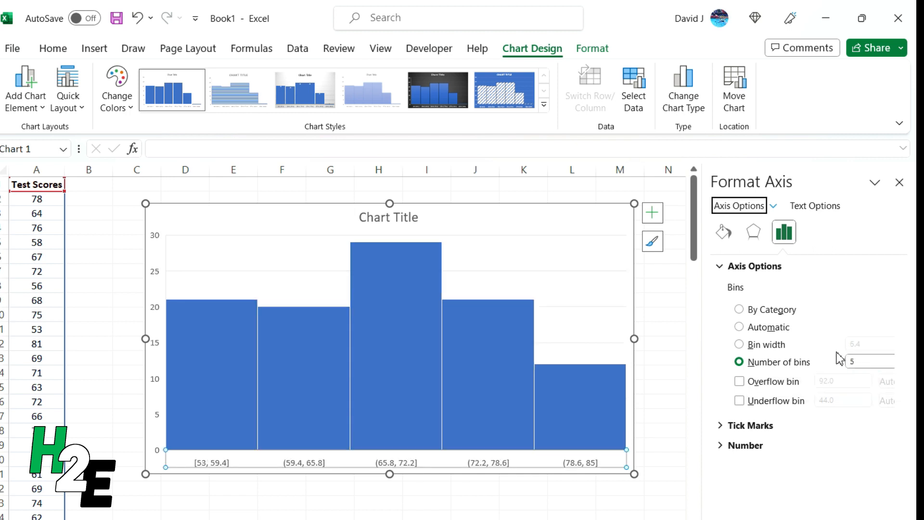
# Increase the histogram's number of bins to 10.
pyautogui.click(864, 361)
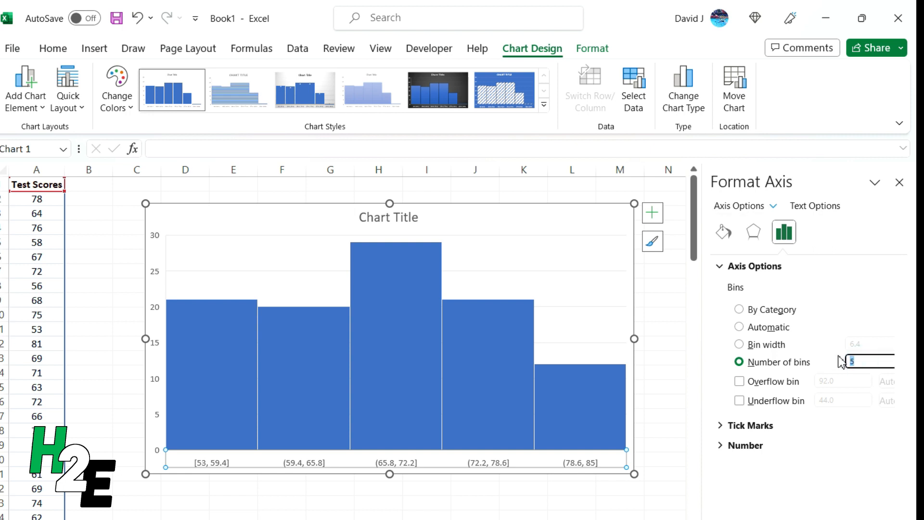
pyautogui.write('10')
pyautogui.press('Return')
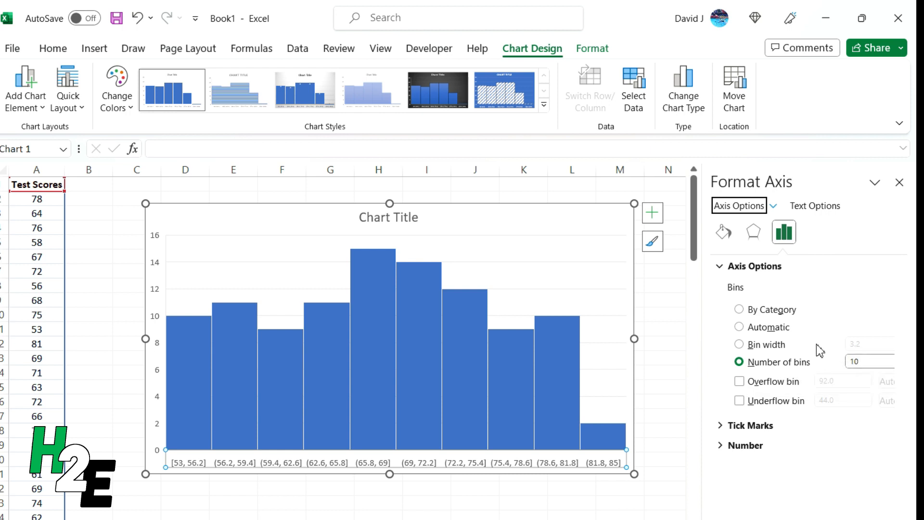
# Switch the horizontal axis grouping to bin width and set the width to 5.
pyautogui.click(784, 346)
pyautogui.doubleClick(855, 343)
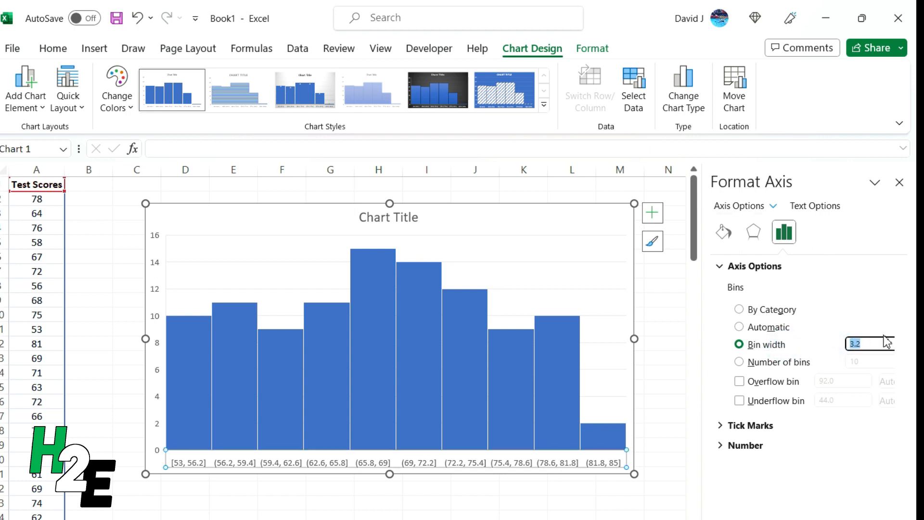
pyautogui.write('5')
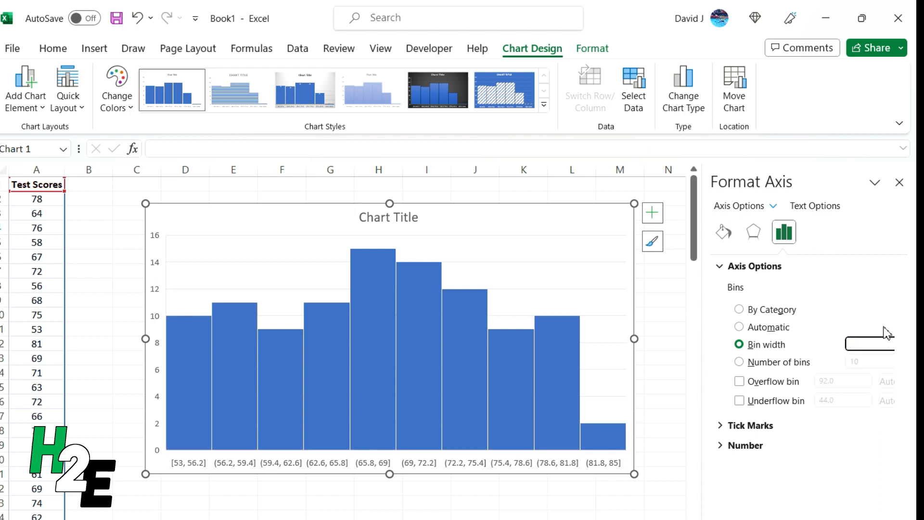
pyautogui.press('Return')
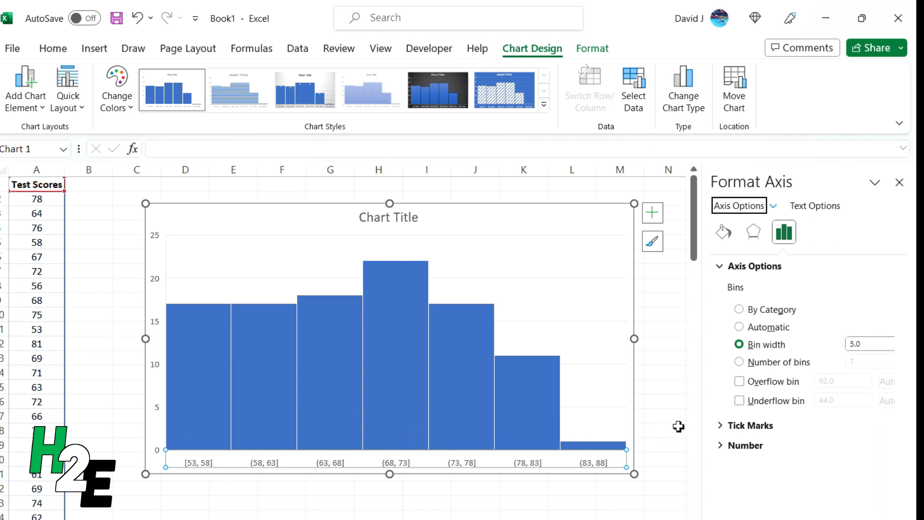
# Enable the underflow bin on the horizontal axis and set its threshold to 55.
pyautogui.click(764, 402)
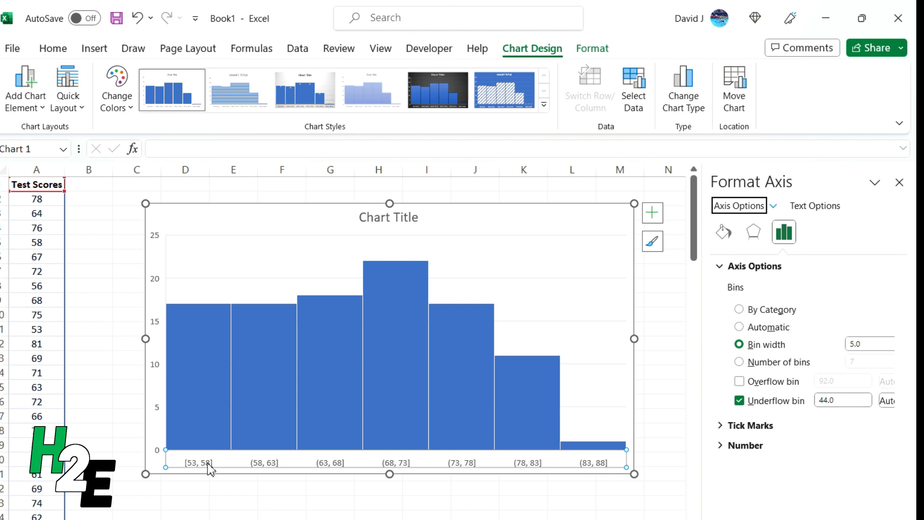
pyautogui.click(842, 401)
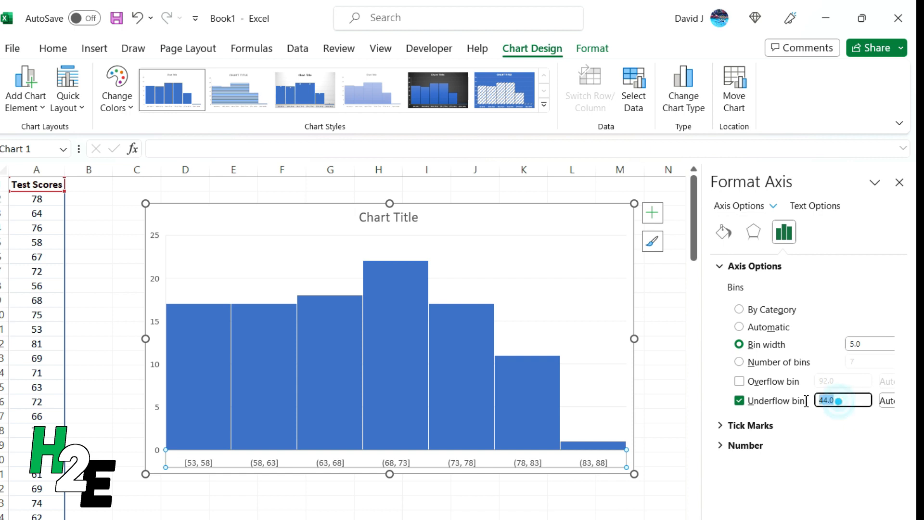
pyautogui.write('55')
pyautogui.press('Return')
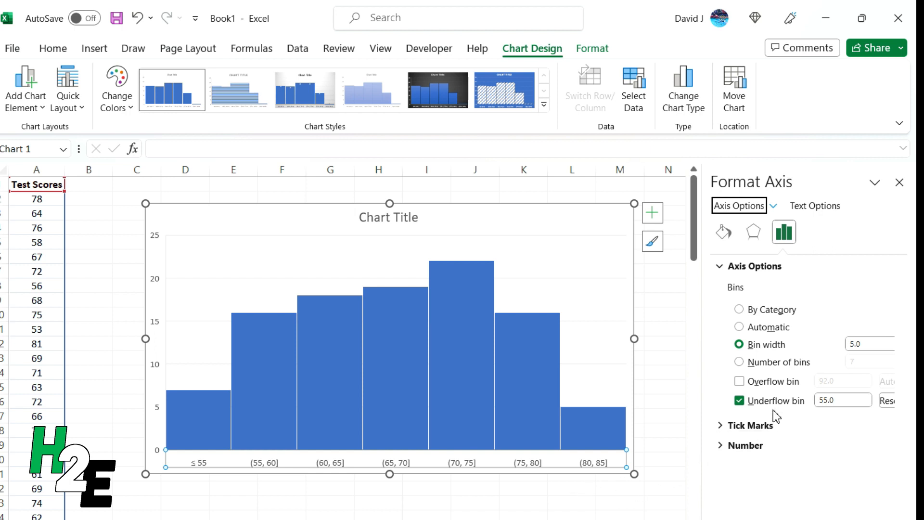
# Set an overflow bin at 80 with the underflow bin switched off, and switch the underflow bin back on.
pyautogui.click(760, 400)
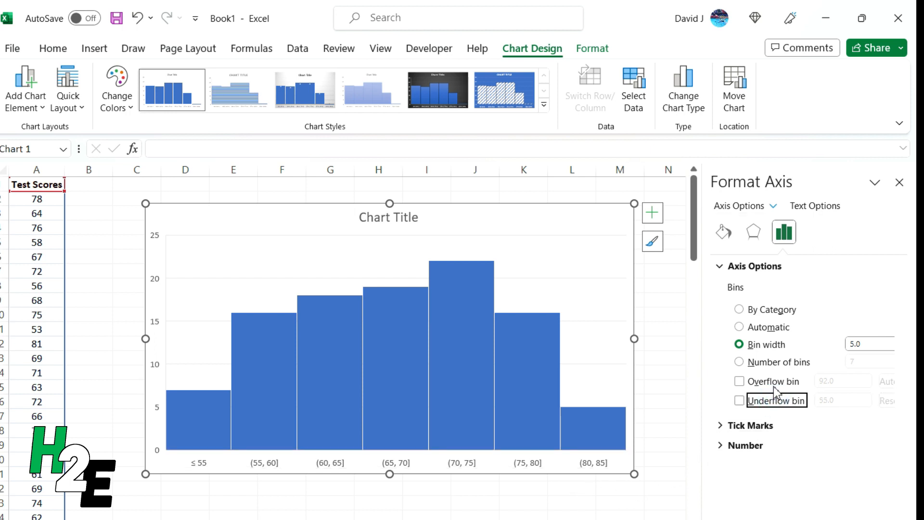
pyautogui.click(765, 382)
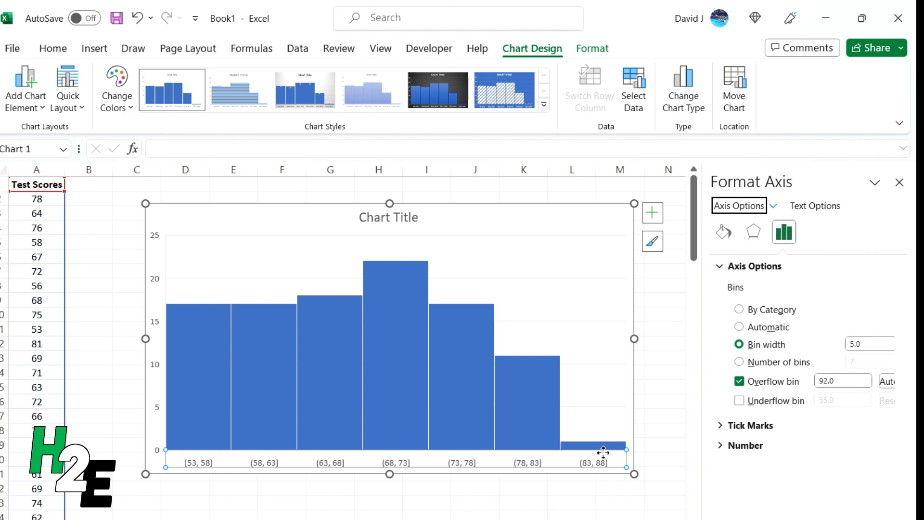
pyautogui.doubleClick(837, 380)
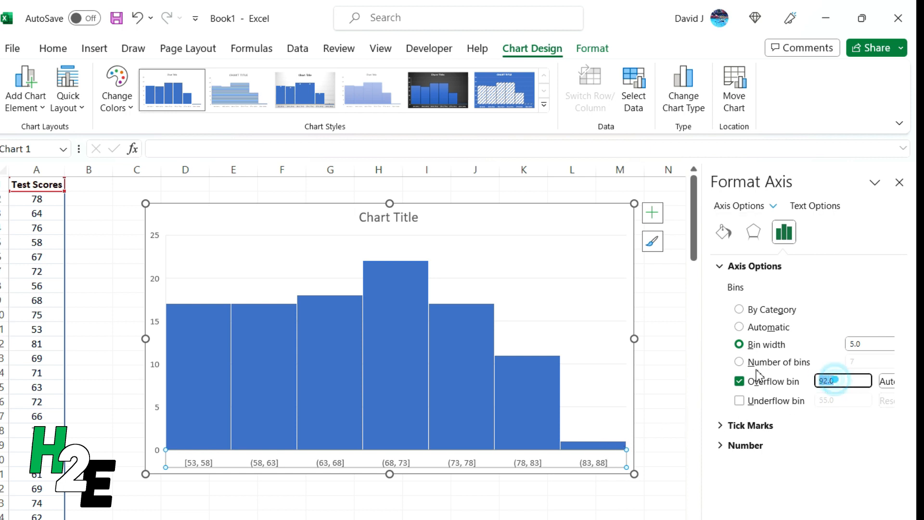
pyautogui.write('80')
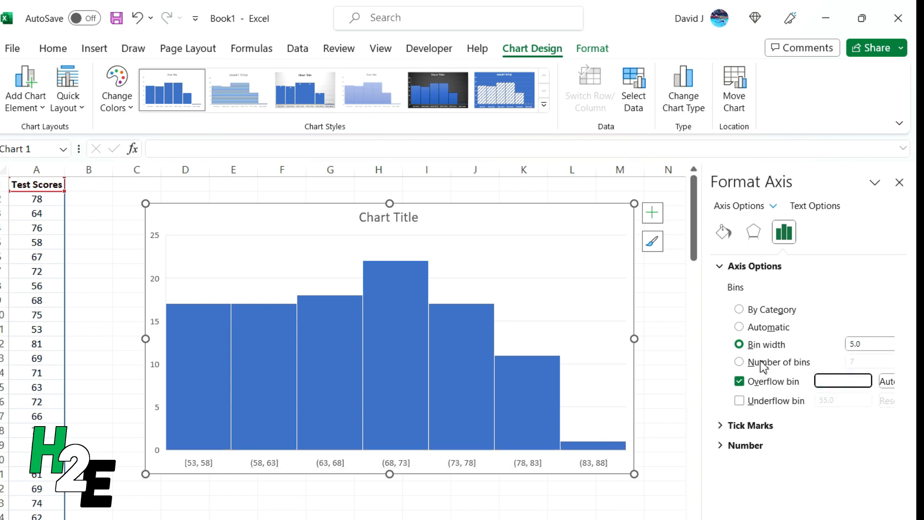
pyautogui.press('Return')
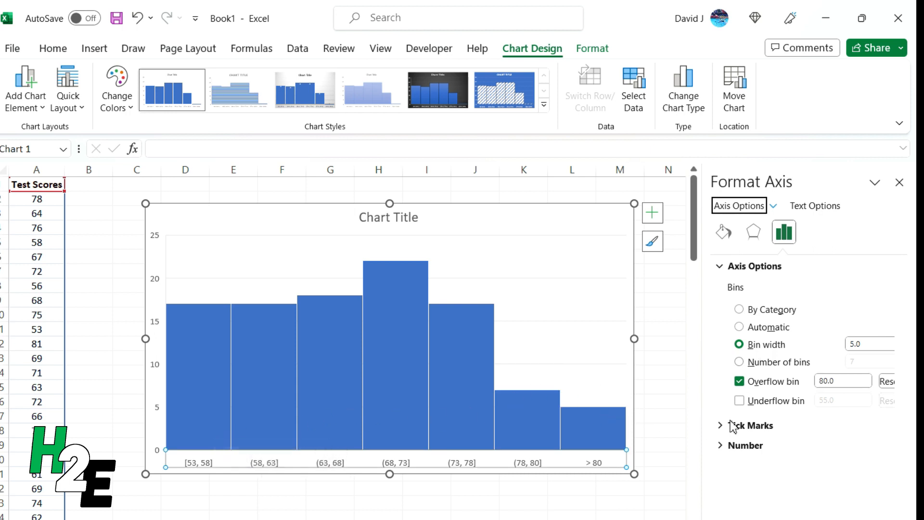
pyautogui.click(743, 402)
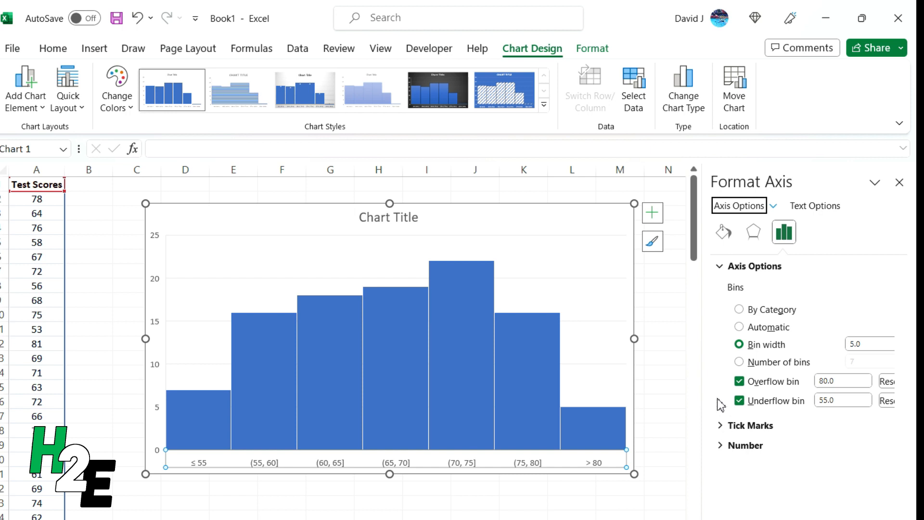
# Reset the axis bins to Automatic and disable both the overflow and underflow bins.
pyautogui.click(746, 330)
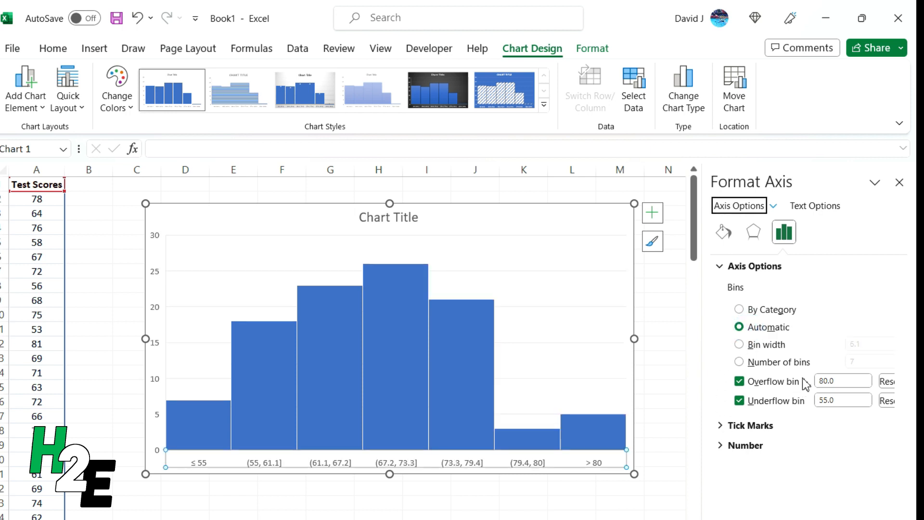
pyautogui.click(777, 382)
pyautogui.click(768, 401)
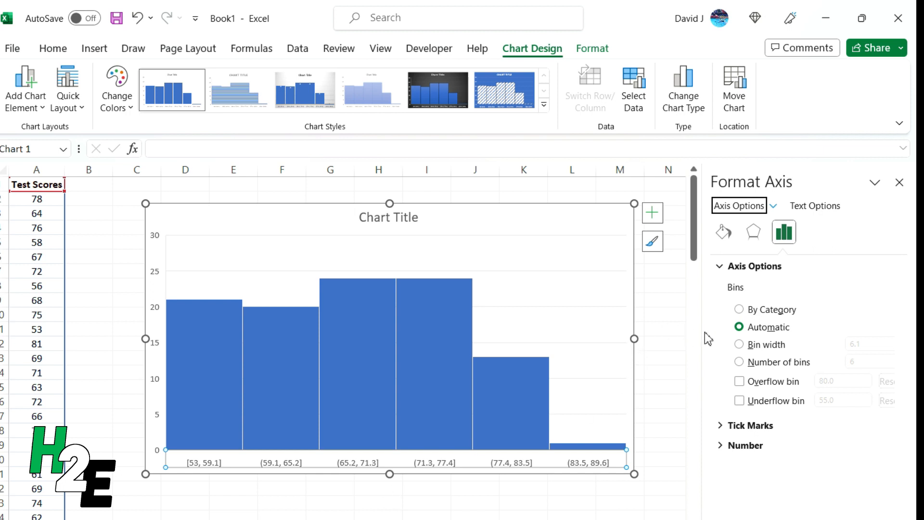
# Set the bin width to 5 and enable the overflow bin at 80 and the underflow bin at 55.
pyautogui.click(788, 345)
pyautogui.click(874, 343)
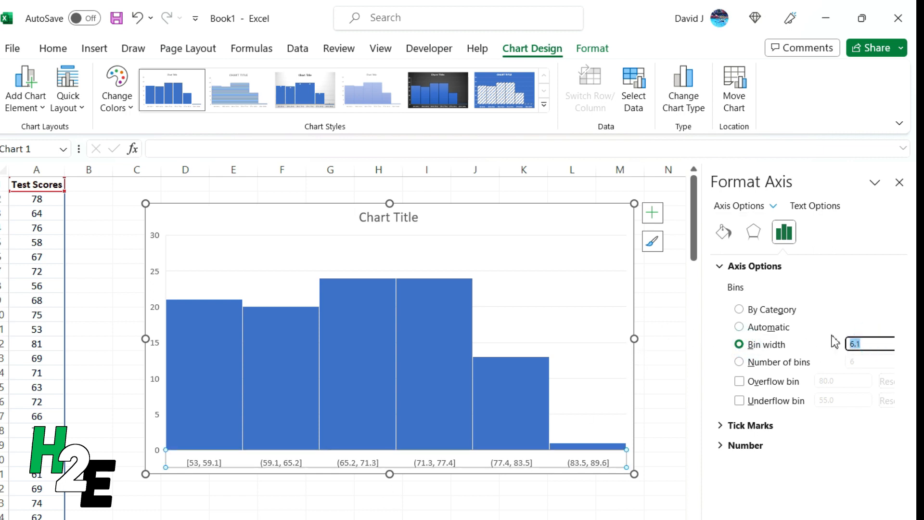
pyautogui.write('5')
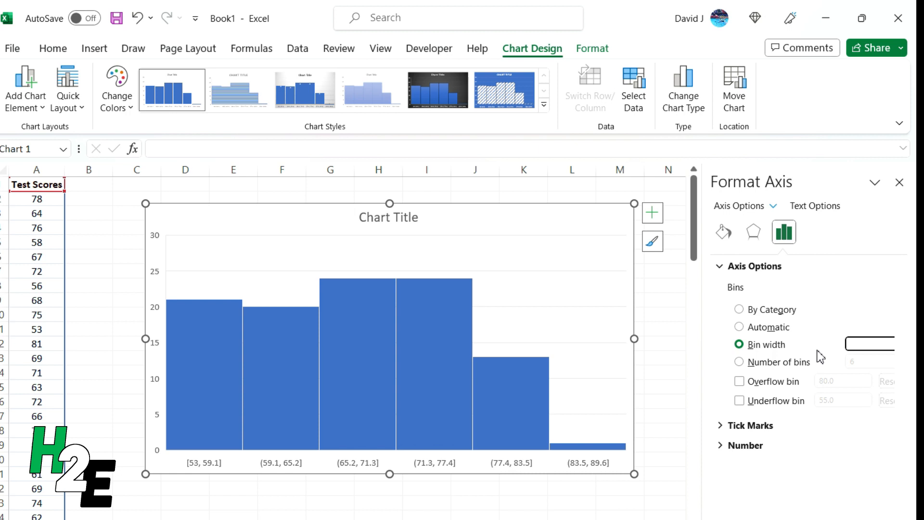
pyautogui.press('Return')
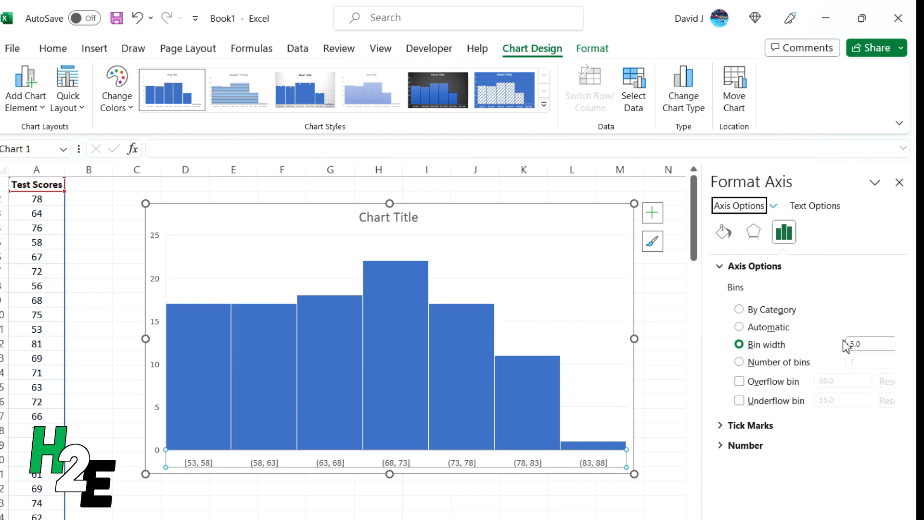
pyautogui.click(771, 382)
pyautogui.click(771, 401)
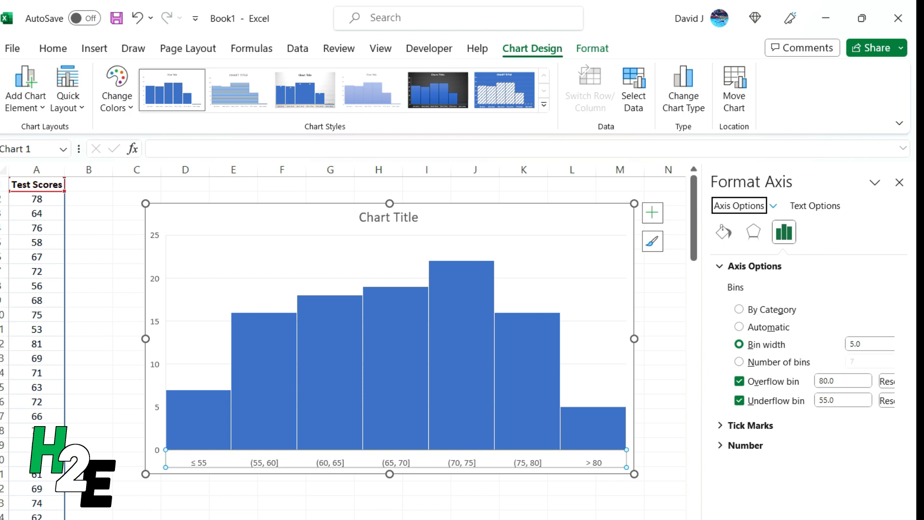
# Add data labels to the histogram bars and delete the vertical axis.
pyautogui.moveTo(260, 384)
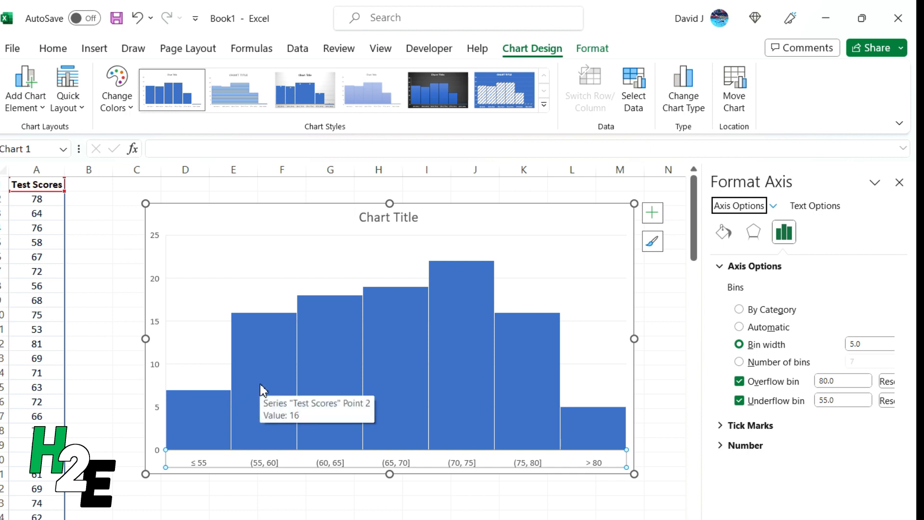
pyautogui.rightClick(260, 385)
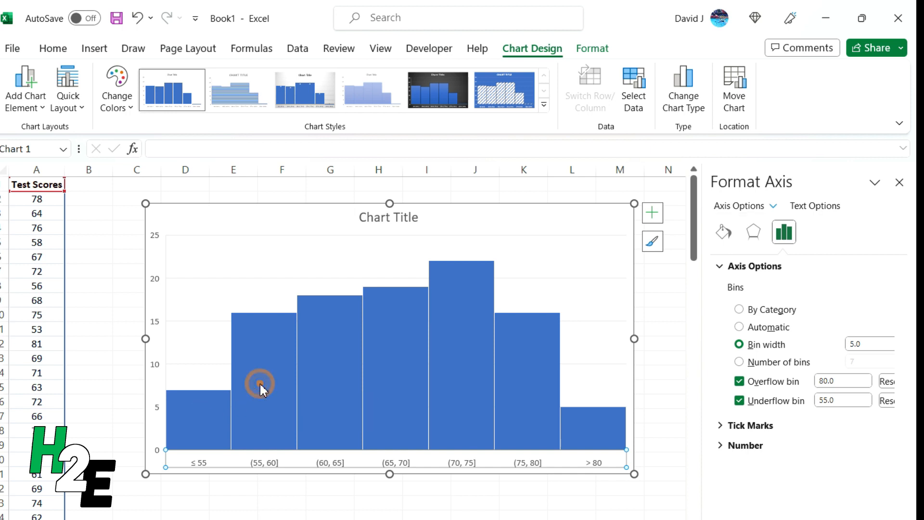
pyautogui.click(331, 507)
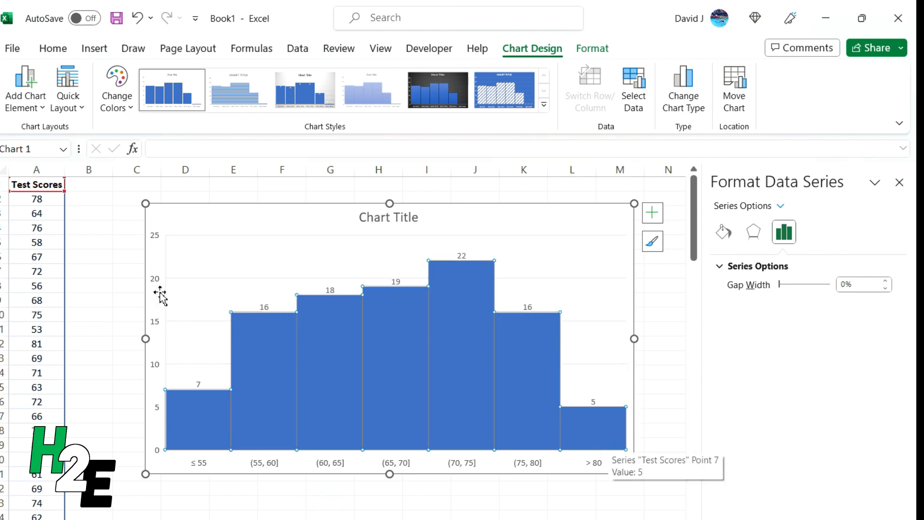
pyautogui.click(154, 320)
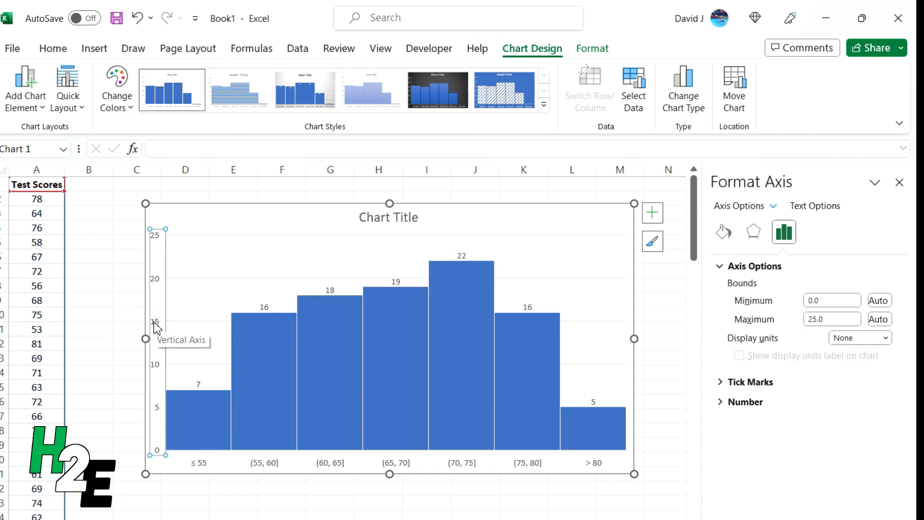
pyautogui.press('Delete')
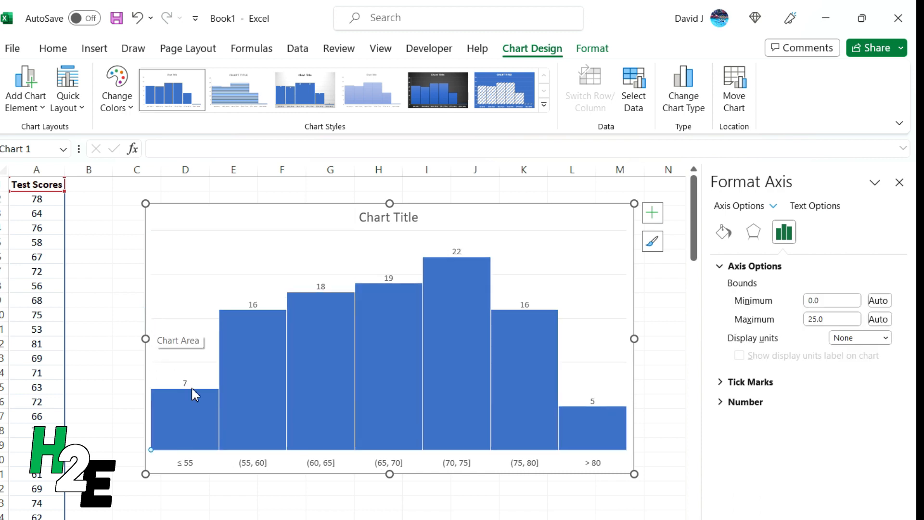